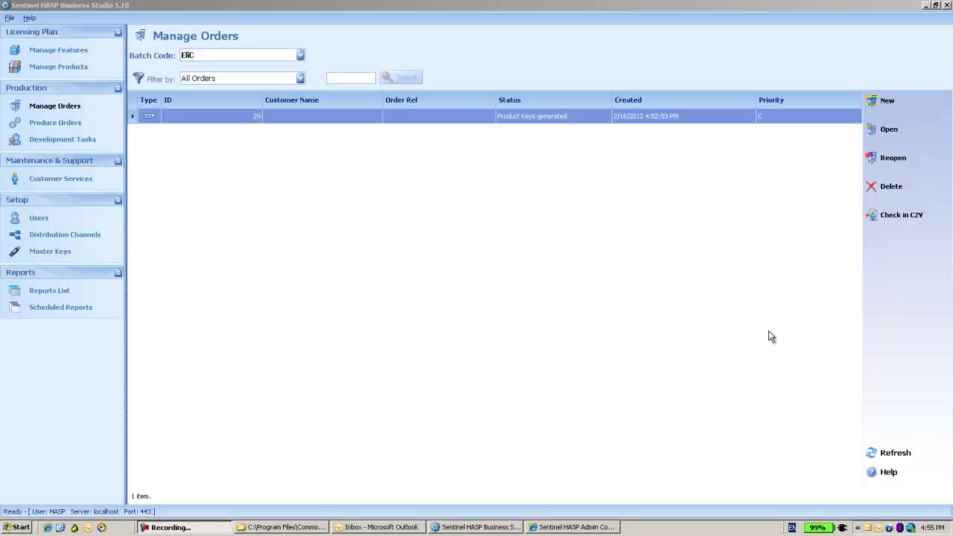
Step: Open the 86293 HASP SL key's details in Admin Control Center and copy its HASP Key ID
{"action": "left_click", "coordinate": [584, 528]}
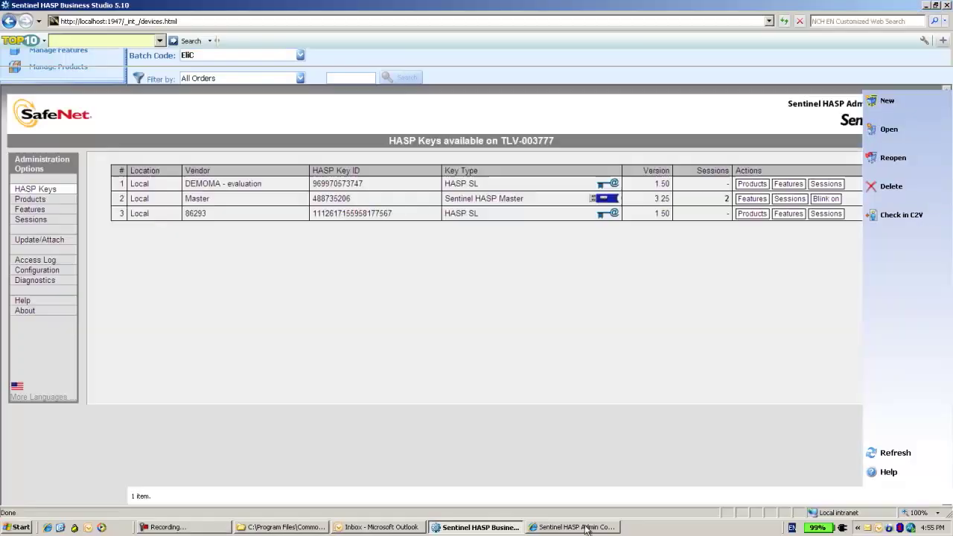
{"action": "mouse_move", "coordinate": [219, 214]}
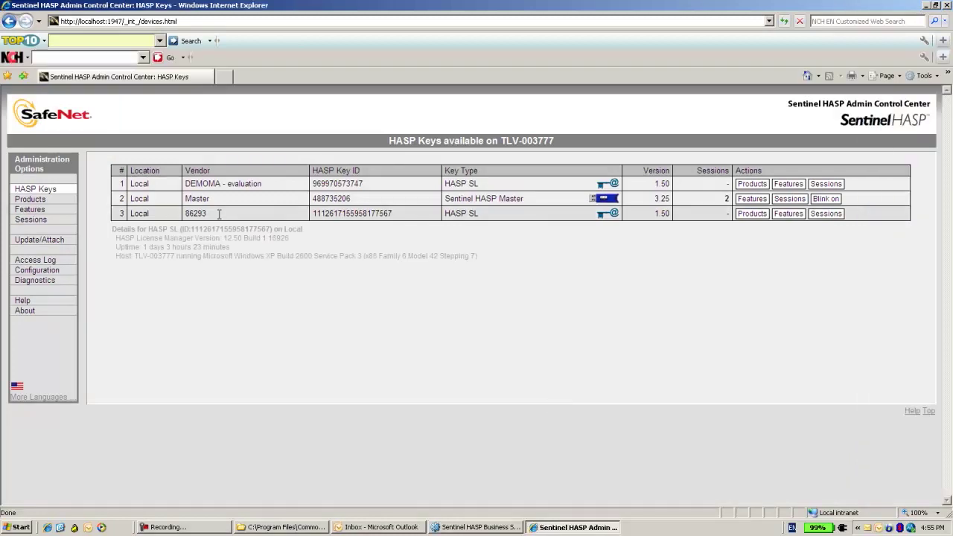
{"action": "left_click", "coordinate": [604, 215]}
{"action": "left_click_drag", "start_coordinate": [392, 212], "coordinate": [309, 214]}
{"action": "key", "text": "ctrl+c"}
{"action": "left_click", "coordinate": [352, 220]}
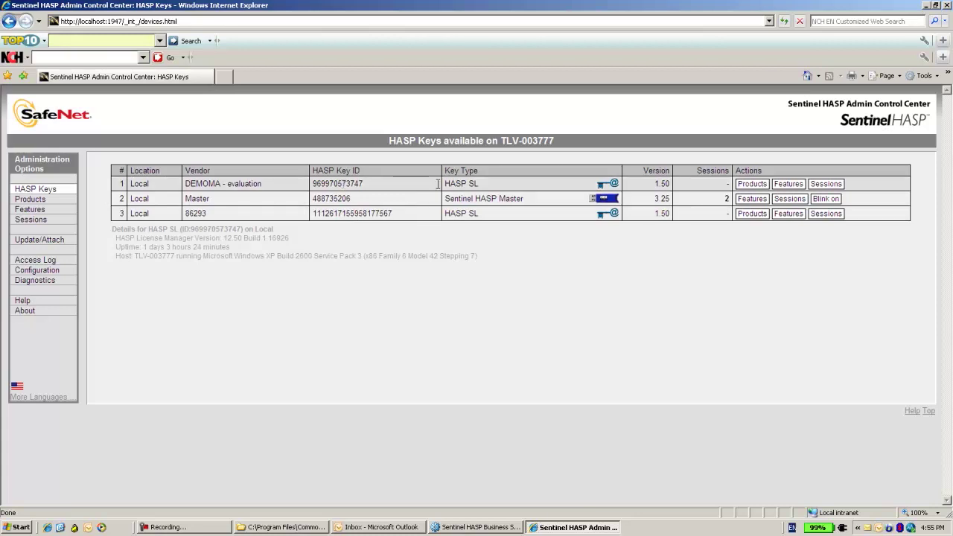
Step: View the DEMOMA evaluation key's features, then return to the HASP Keys list
{"action": "left_click", "coordinate": [788, 183]}
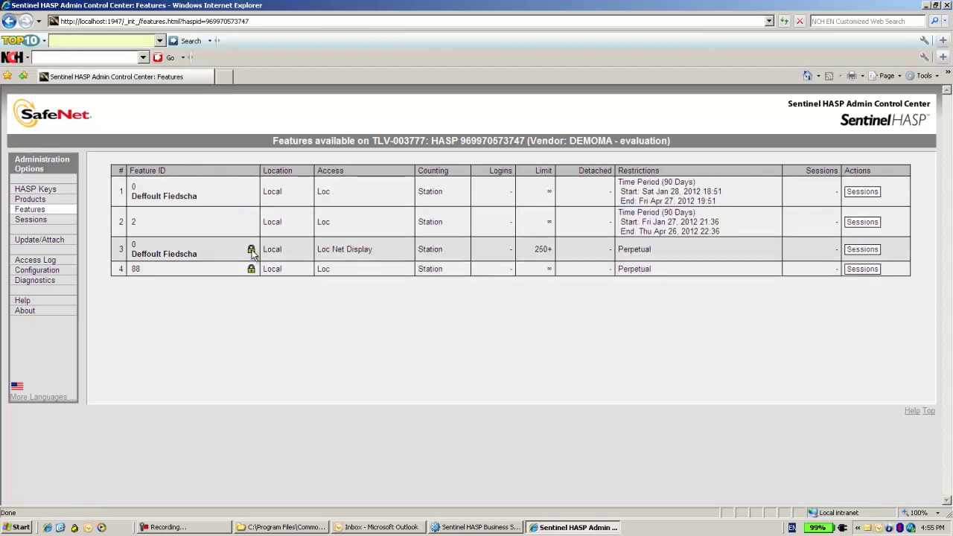
{"action": "mouse_move", "coordinate": [252, 253]}
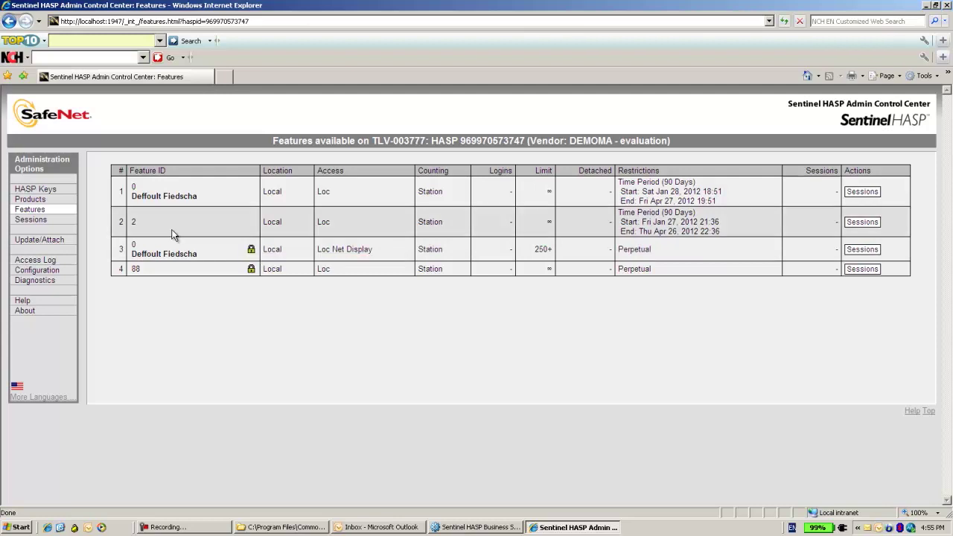
{"action": "left_click", "coordinate": [35, 189]}
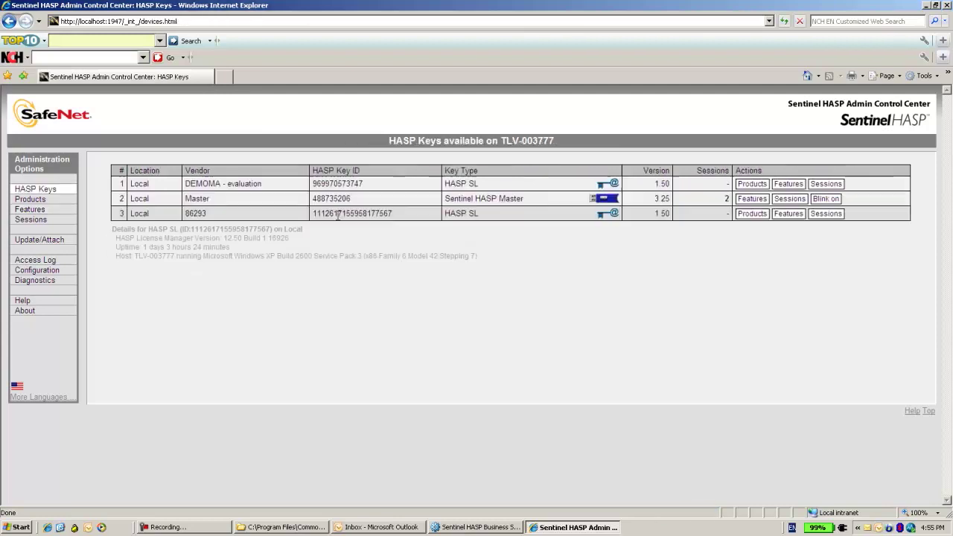
Step: View the 86293 key's features, then go back to Business Studio's Manage Orders list
{"action": "left_click", "coordinate": [791, 215]}
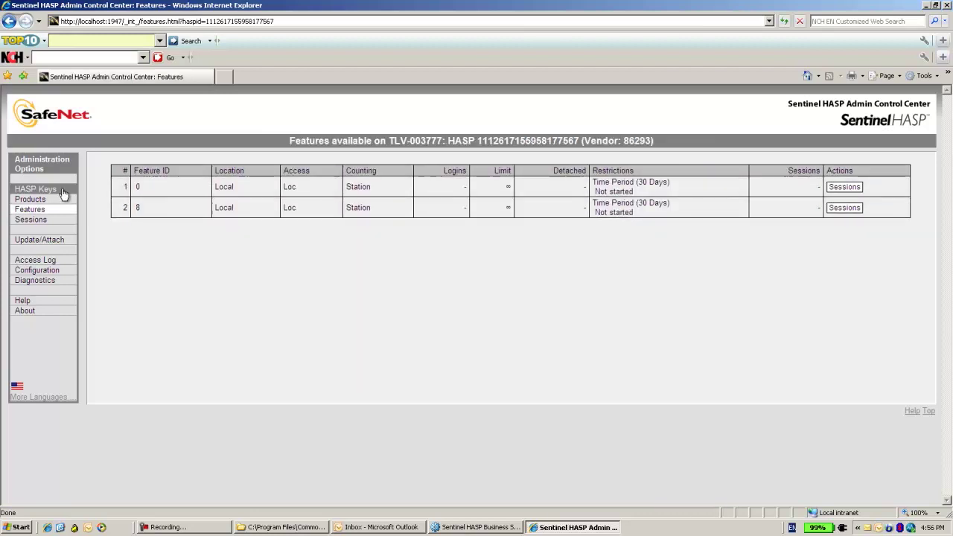
{"action": "left_click", "coordinate": [39, 189]}
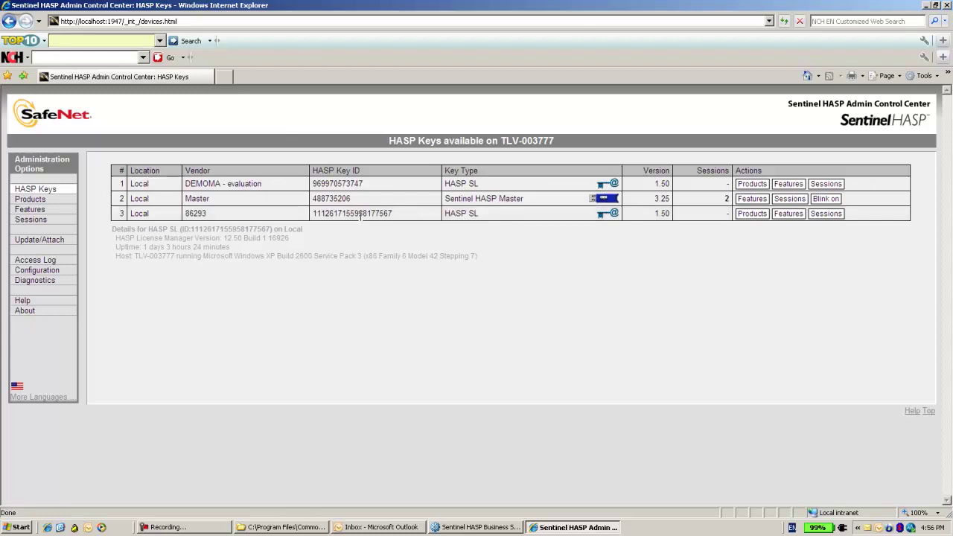
{"action": "left_click", "coordinate": [474, 527]}
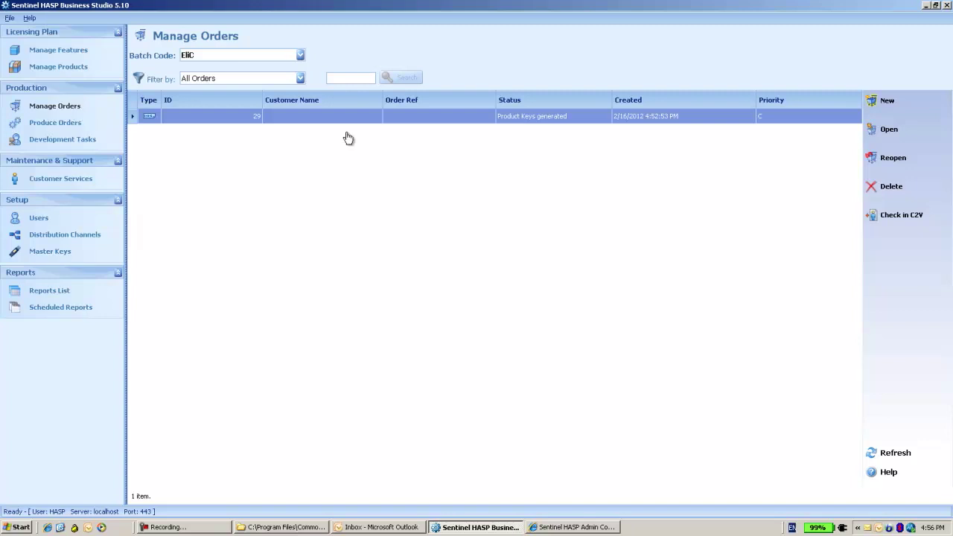
Step: Create a product-key based order for product S and generate its product keys file
{"action": "left_click", "coordinate": [887, 104]}
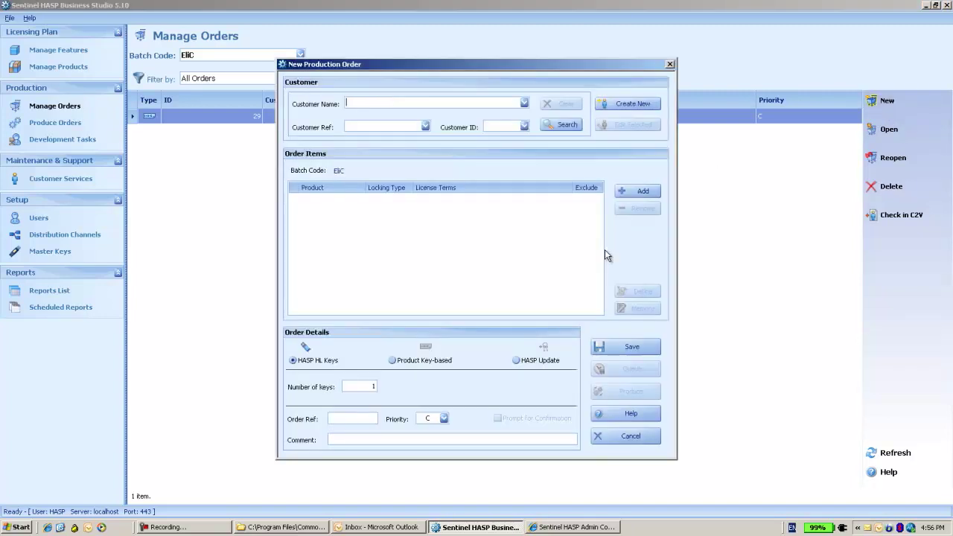
{"action": "left_click", "coordinate": [439, 360]}
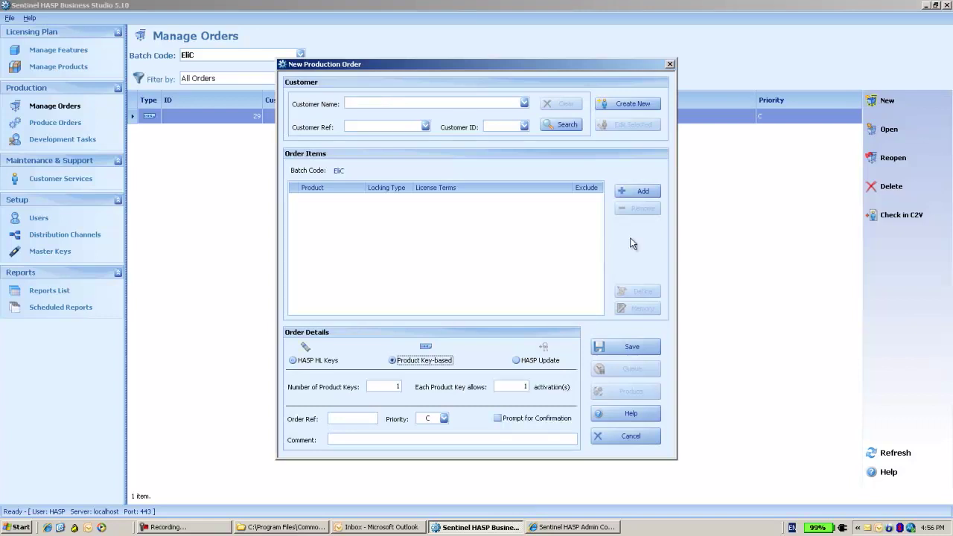
{"action": "left_click", "coordinate": [637, 191]}
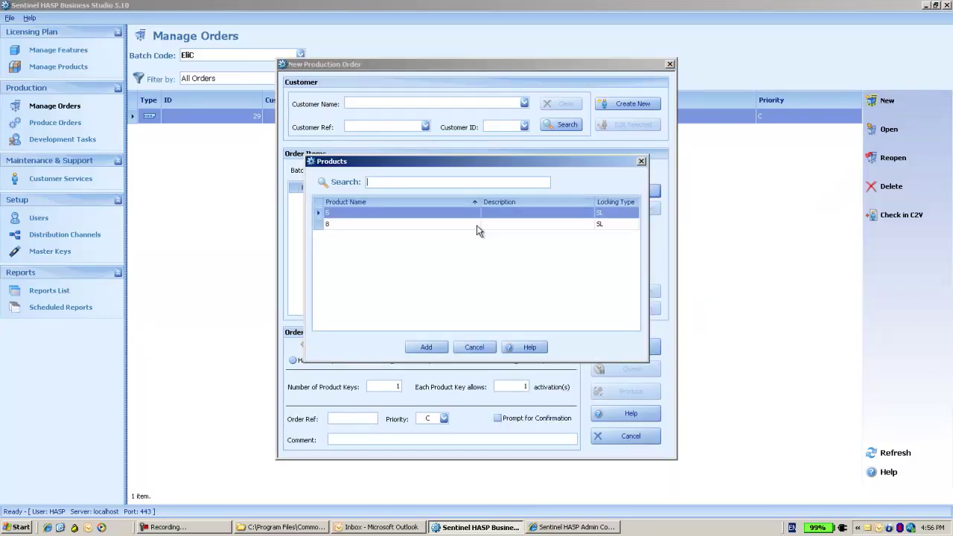
{"action": "left_click", "coordinate": [427, 347]}
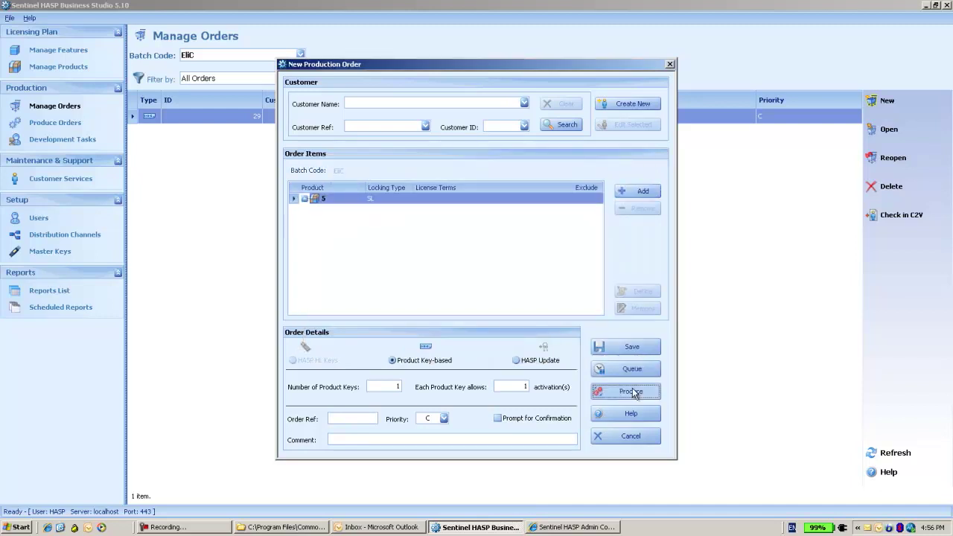
{"action": "left_click", "coordinate": [632, 391]}
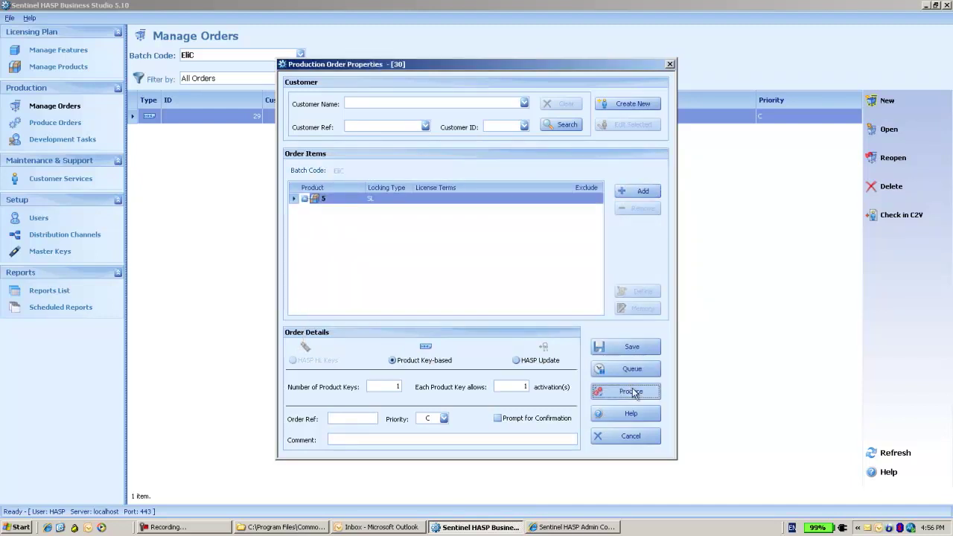
{"action": "left_click", "coordinate": [637, 272]}
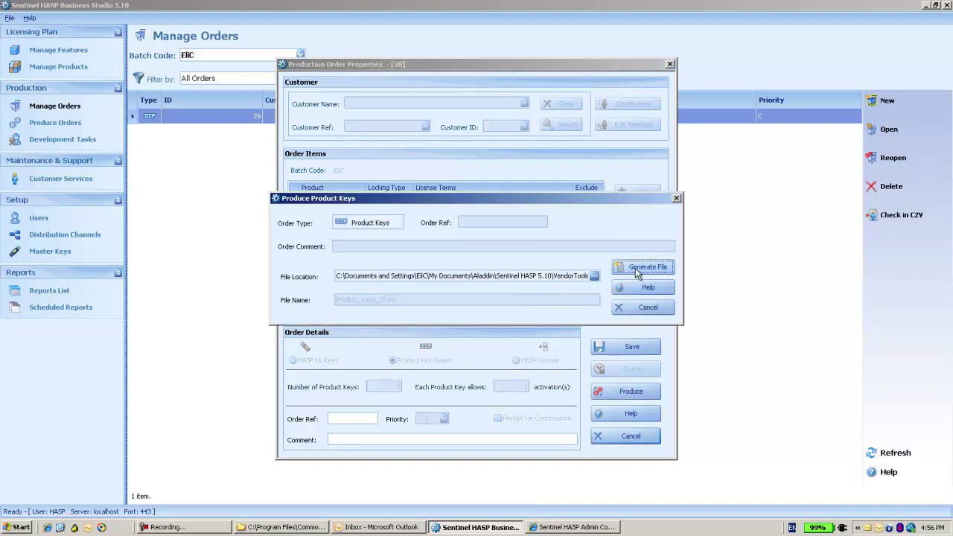
Step: Copy the generated product key from the keys file and close the file
{"action": "key", "text": "Return"}
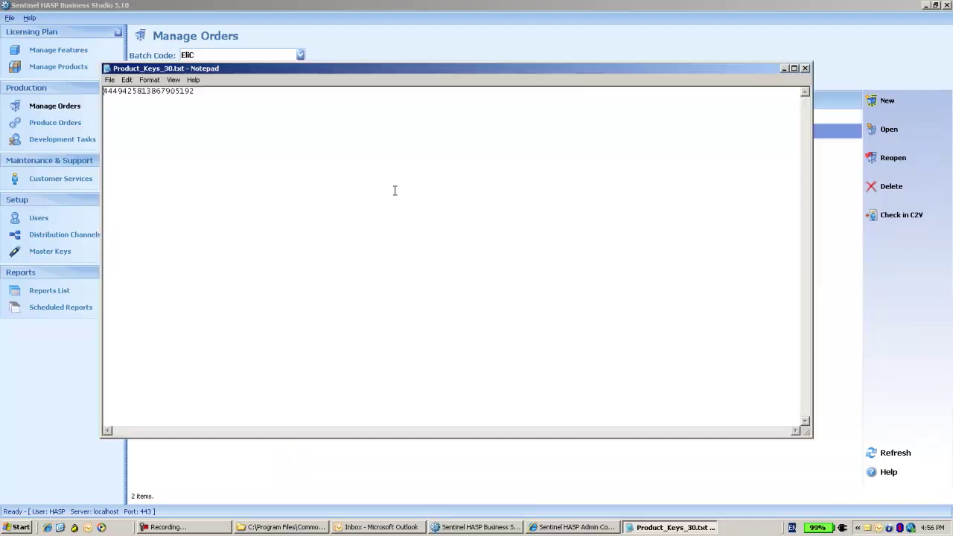
{"action": "left_click_drag", "start_coordinate": [217, 94], "coordinate": [104, 91]}
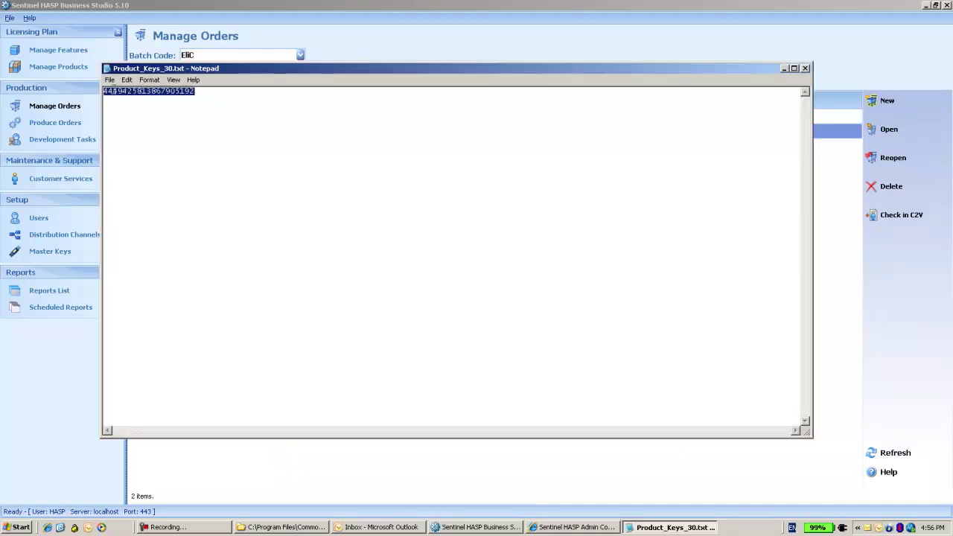
{"action": "right_click", "coordinate": [135, 102]}
{"action": "left_click", "coordinate": [156, 128]}
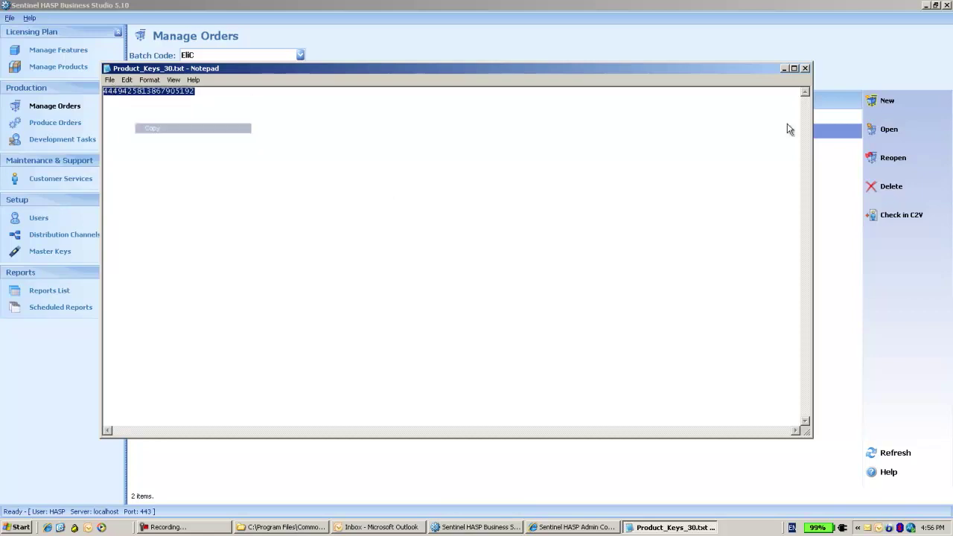
{"action": "left_click", "coordinate": [805, 67]}
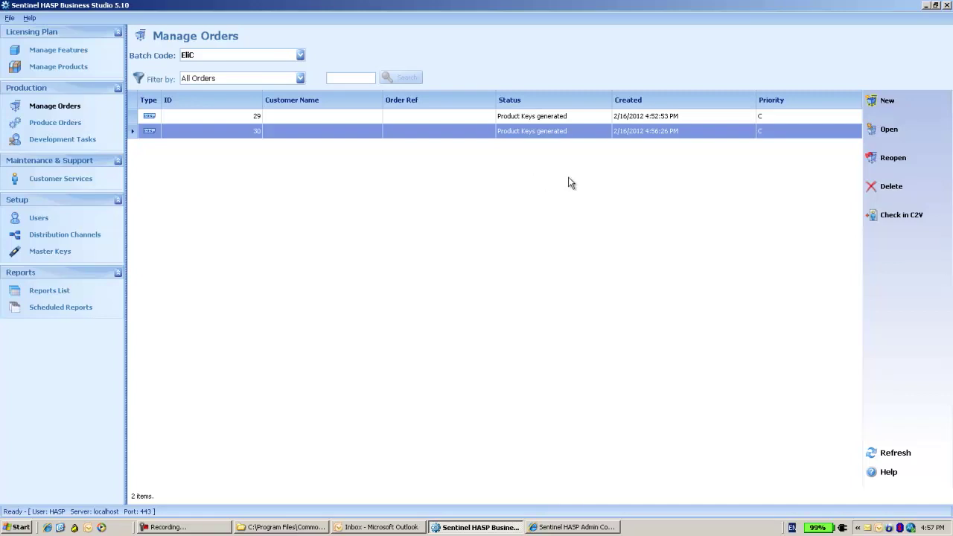
Step: Go to Customer Services, then show Development Tasks under Production
{"action": "left_click", "coordinate": [86, 143]}
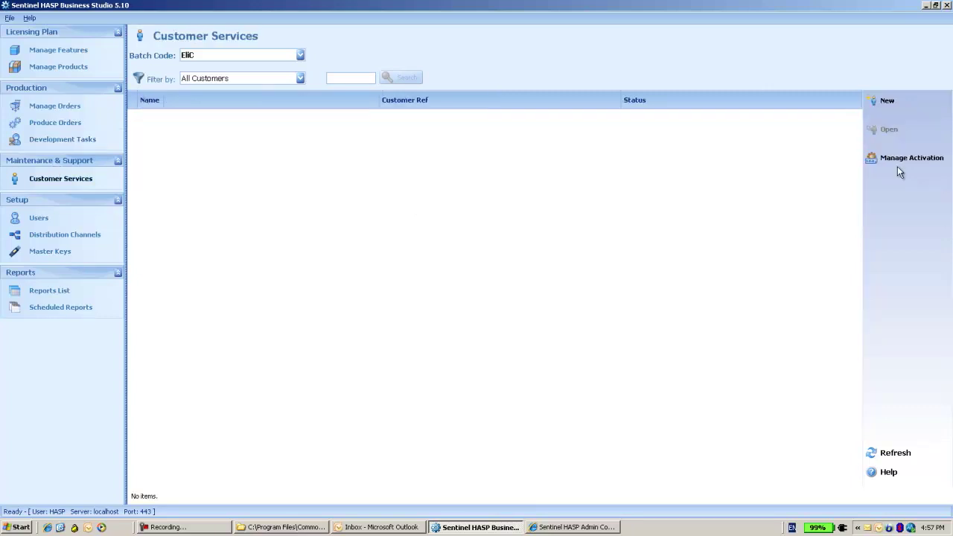
{"action": "left_click", "coordinate": [70, 139]}
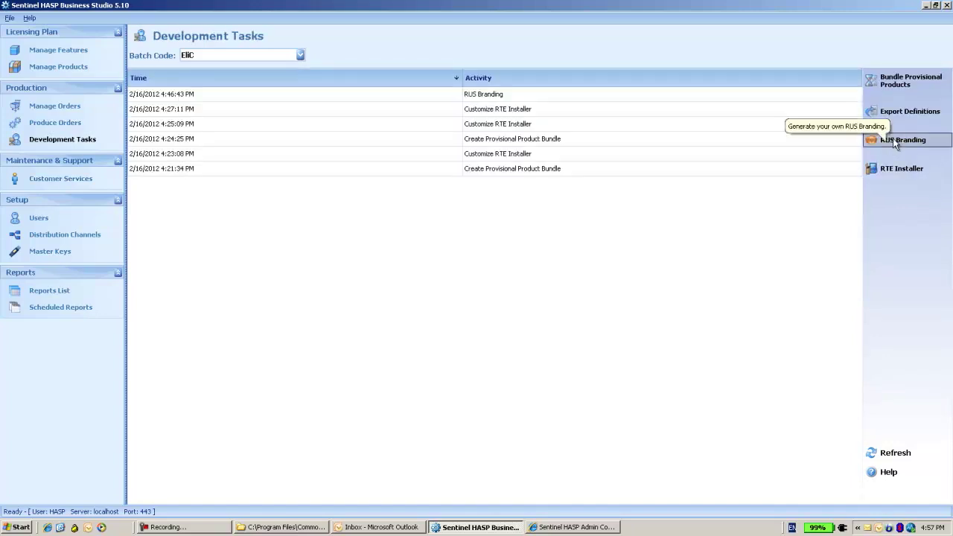
Step: Minimize both windows, launch eli_rus.exe from the desktop, and collect the key's status information
{"action": "left_click", "coordinate": [926, 5]}
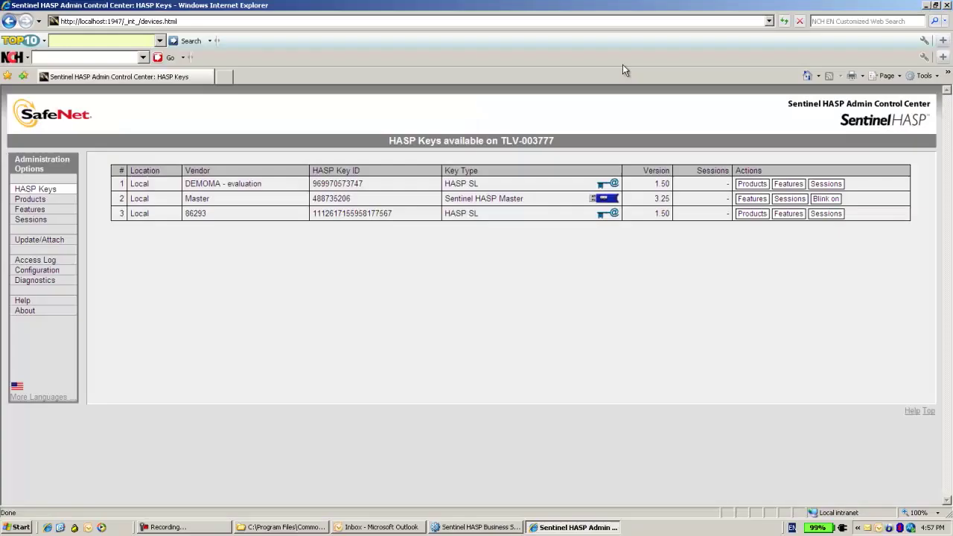
{"action": "left_click", "coordinate": [926, 5]}
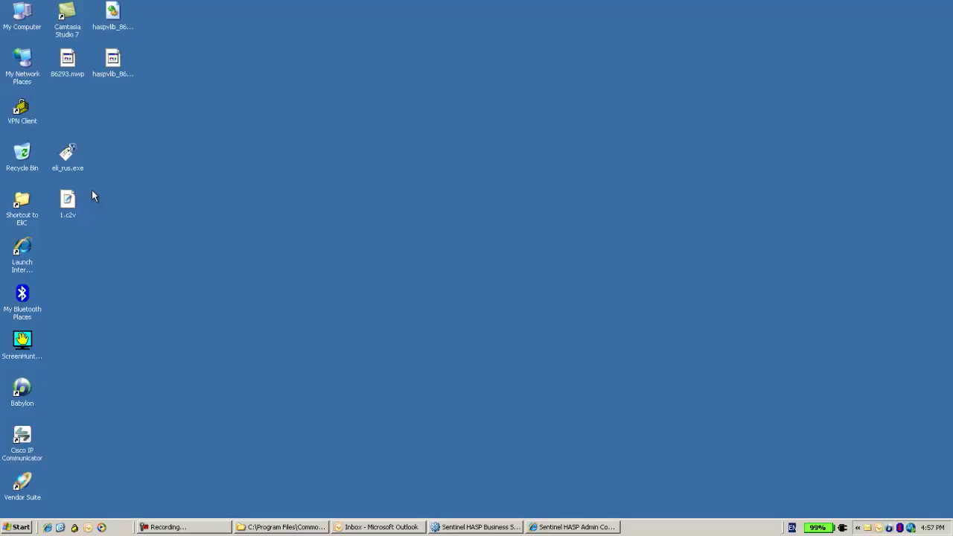
{"action": "double_click", "coordinate": [68, 156]}
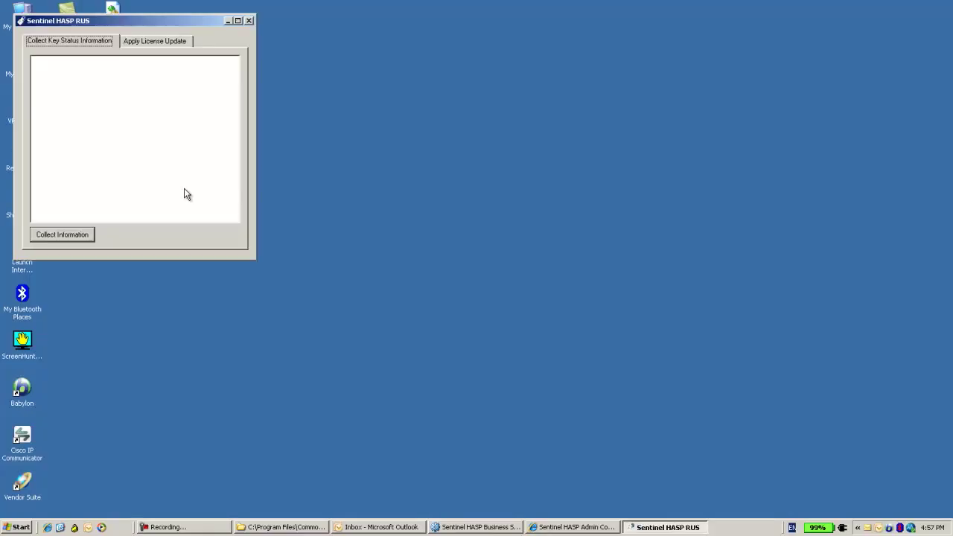
{"action": "left_click", "coordinate": [68, 235]}
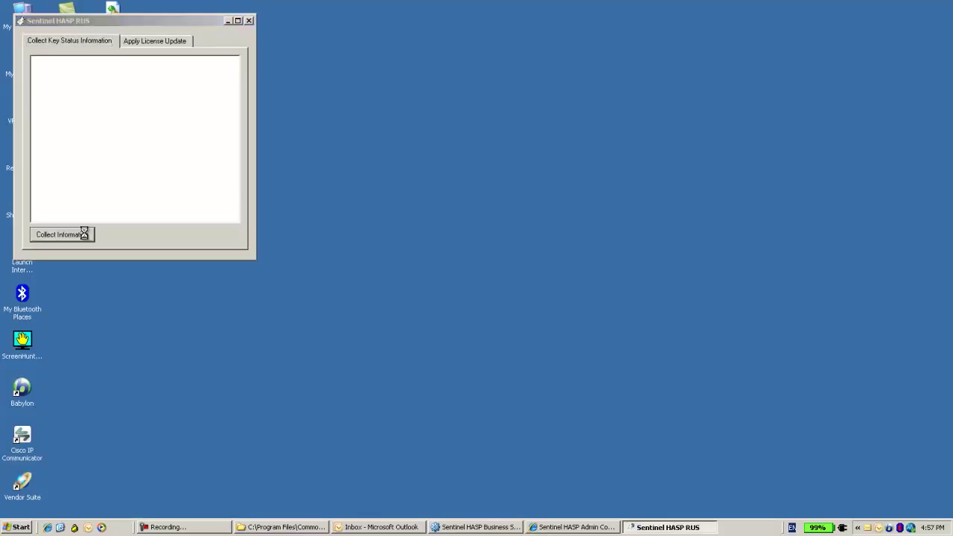
Step: Save the status as '1' on the desktop, close RUS, and return to Business Studio
{"action": "left_click", "coordinate": [48, 119]}
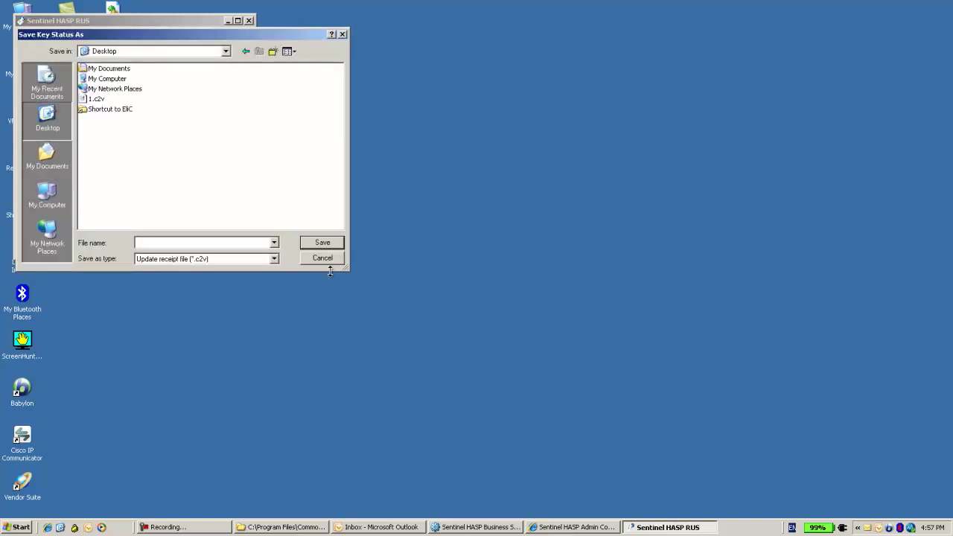
{"action": "type", "text": "1"}
{"action": "left_click", "coordinate": [323, 242]}
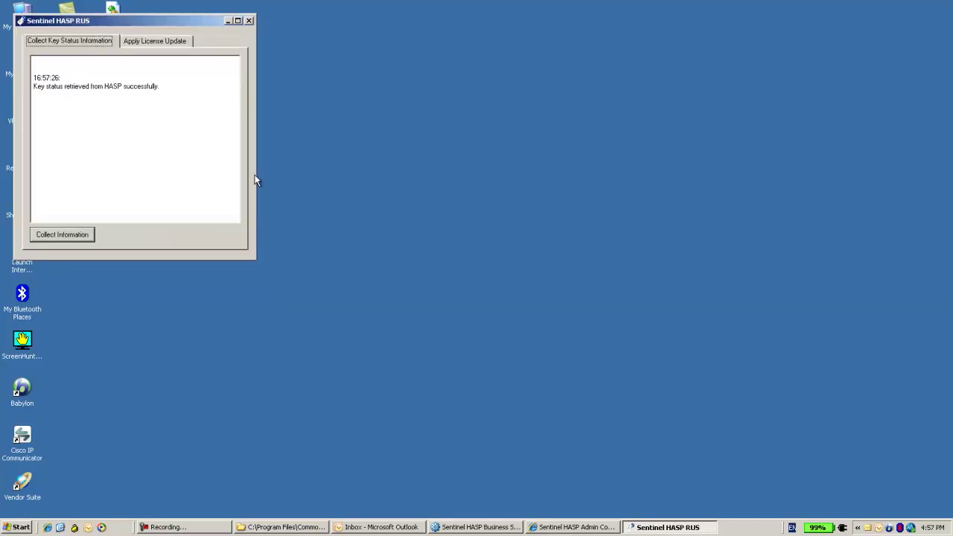
{"action": "left_click", "coordinate": [248, 21]}
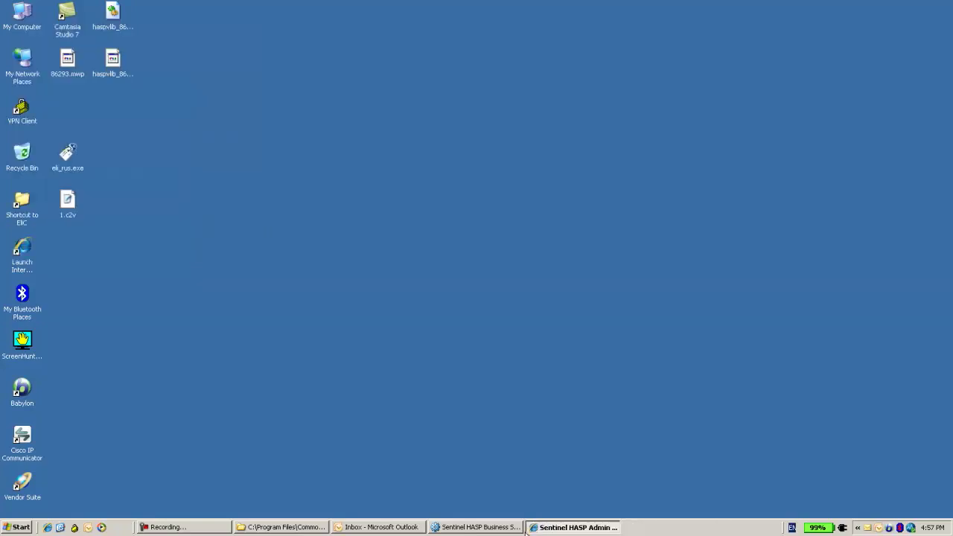
{"action": "left_click", "coordinate": [505, 529]}
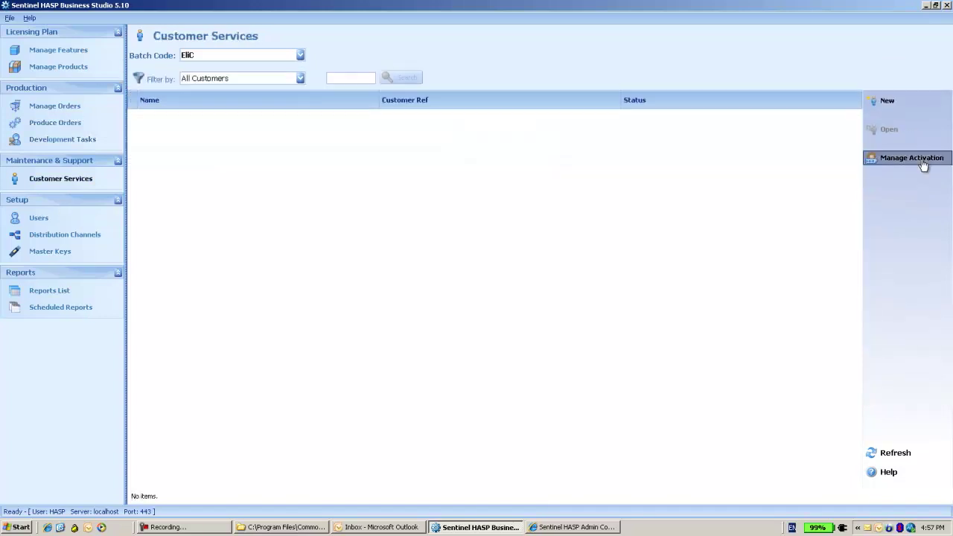
Step: Paste the product key into Manage Activation and look up its details
{"action": "left_click", "coordinate": [923, 159]}
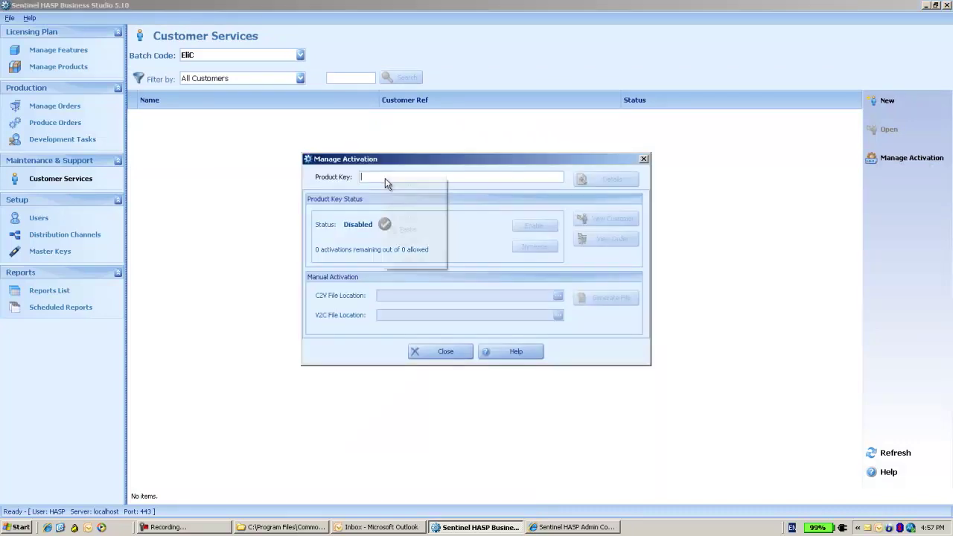
{"action": "left_click", "coordinate": [408, 230]}
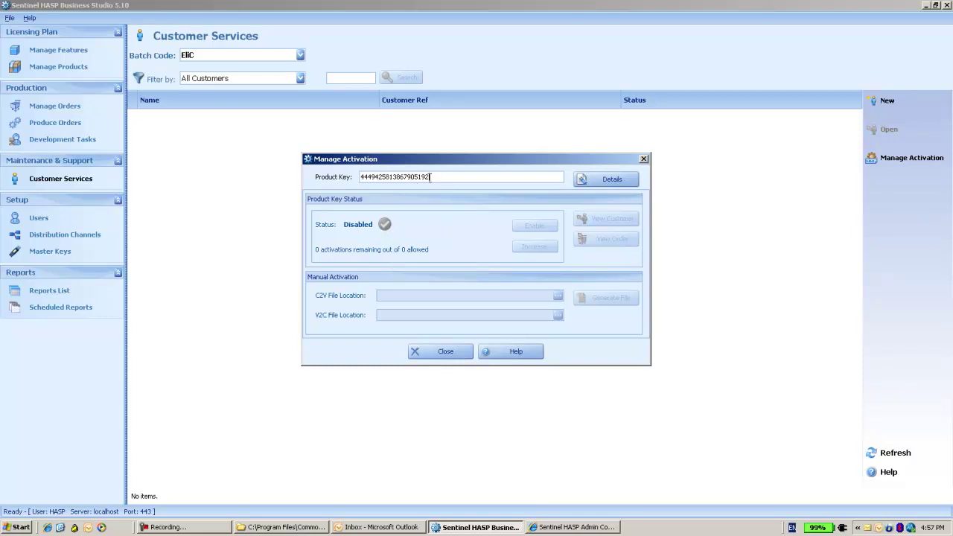
{"action": "left_click", "coordinate": [612, 180]}
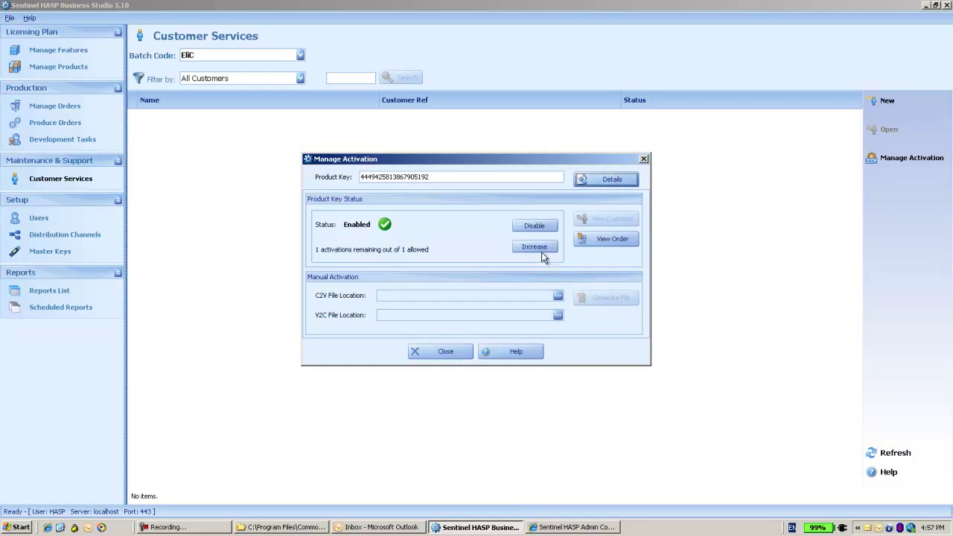
Step: Use 1.c2v as the C2V file, save the V2C to the desktop, and generate it
{"action": "left_click", "coordinate": [558, 296]}
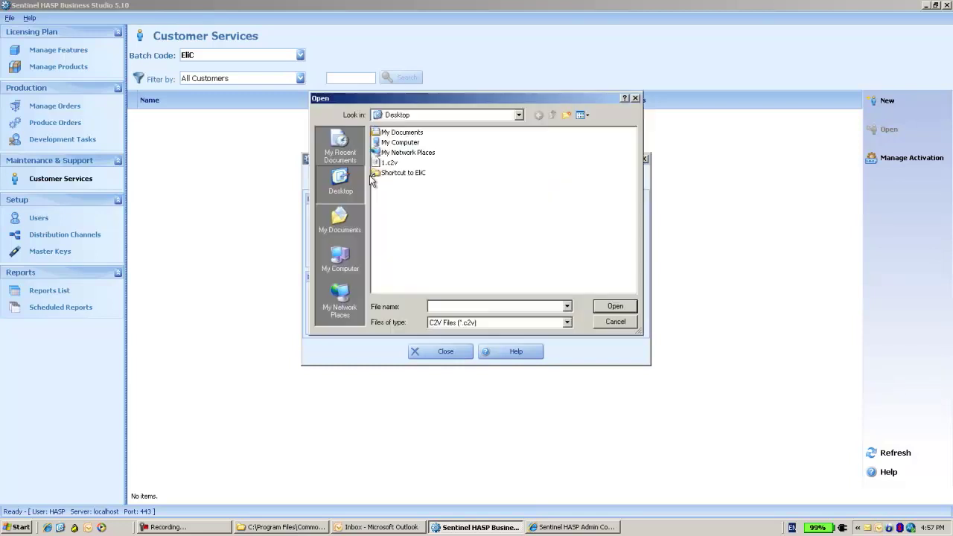
{"action": "double_click", "coordinate": [388, 162]}
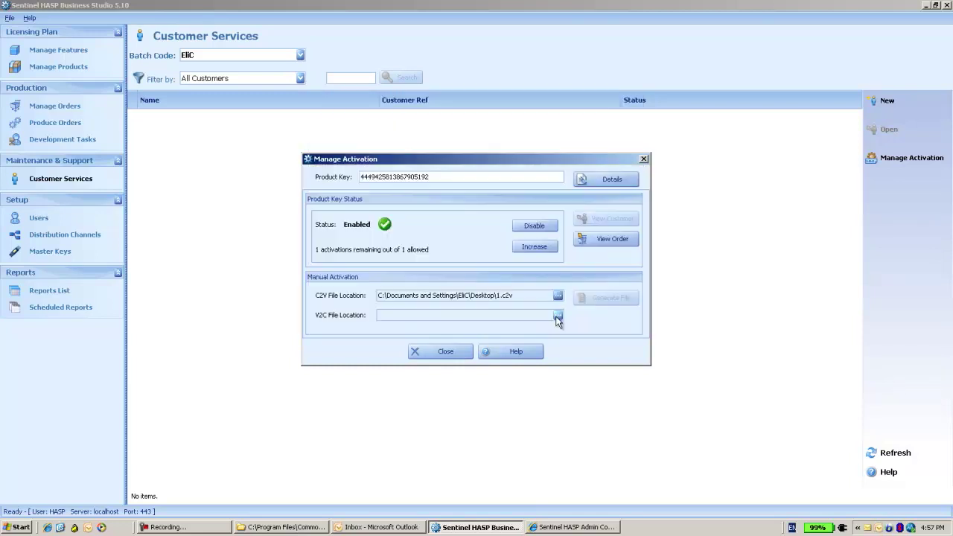
{"action": "left_click", "coordinate": [558, 316]}
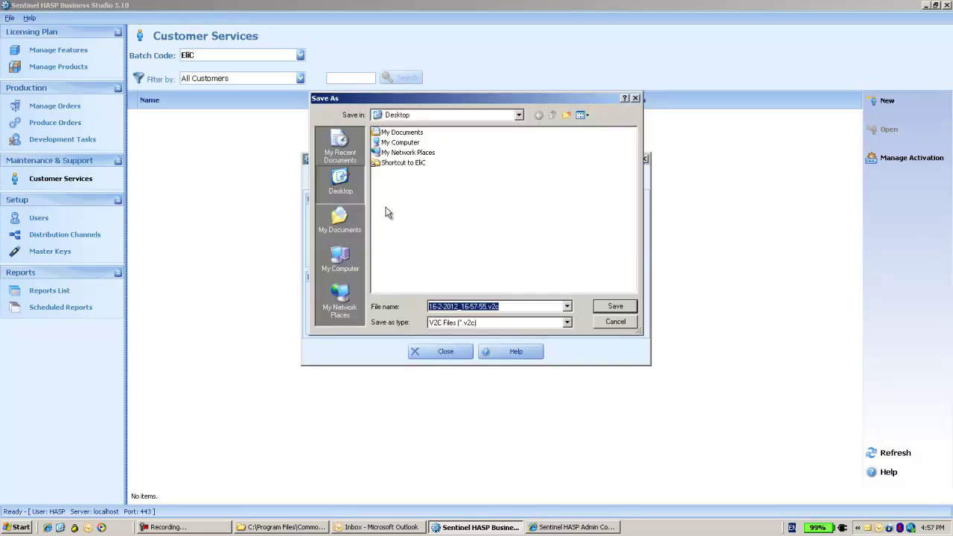
{"action": "left_click", "coordinate": [615, 307]}
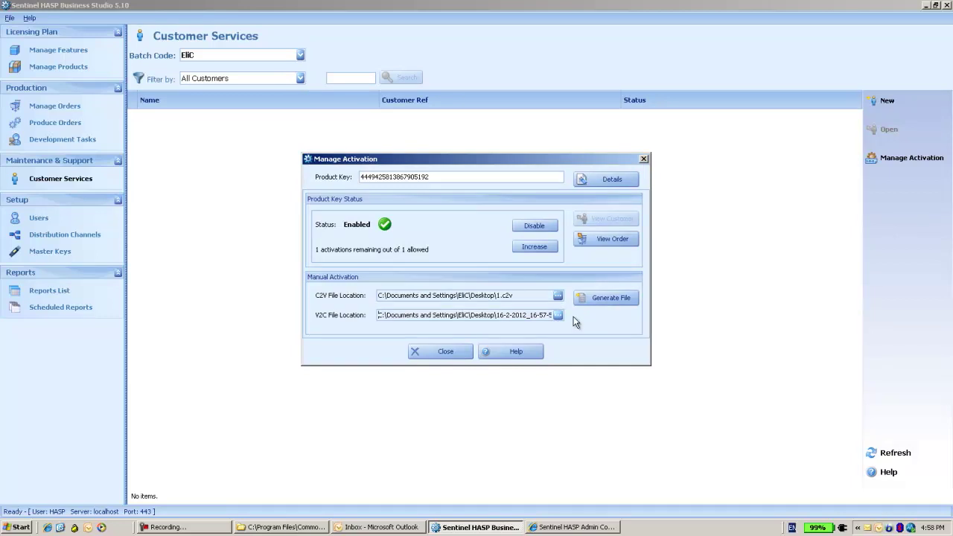
{"action": "left_click", "coordinate": [612, 299]}
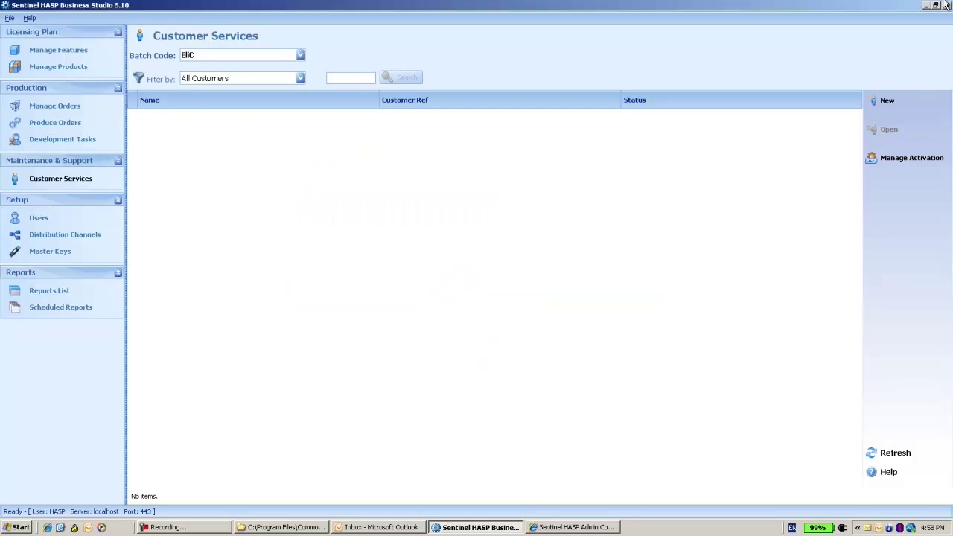
Step: Apply the 16-2-2012_16-57-55.v2c update in RUS, close it, and bring up Admin Control Center
{"action": "left_click", "coordinate": [926, 6]}
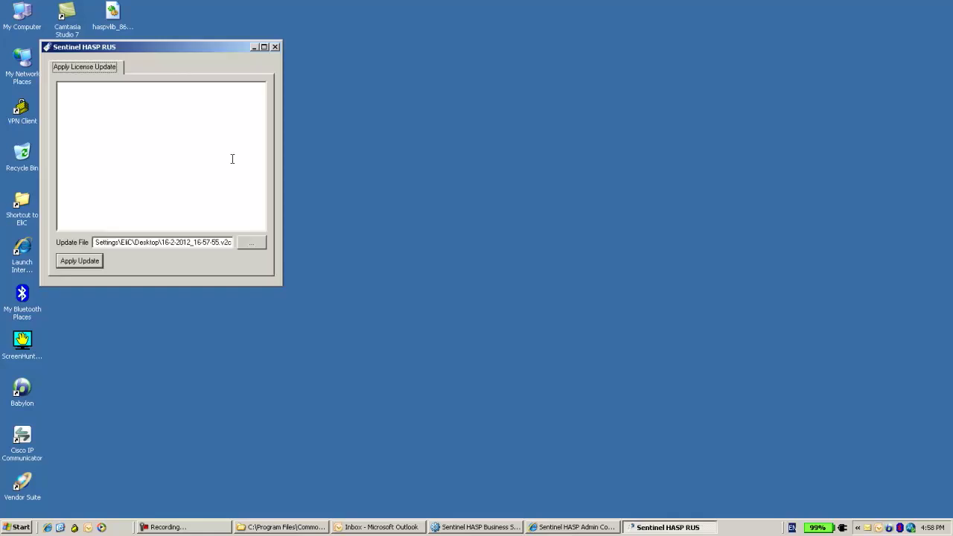
{"action": "left_click", "coordinate": [84, 262]}
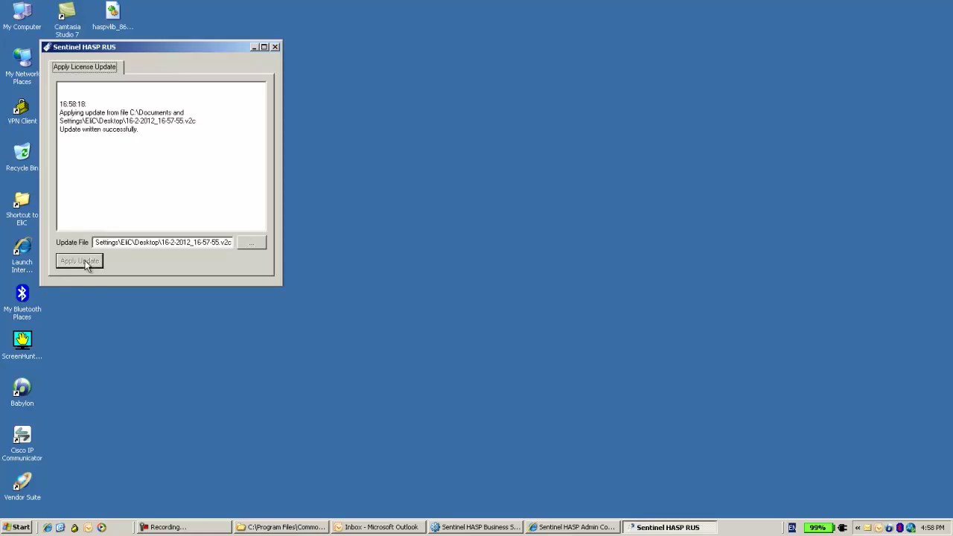
{"action": "left_click", "coordinate": [275, 48]}
{"action": "left_click", "coordinate": [571, 527]}
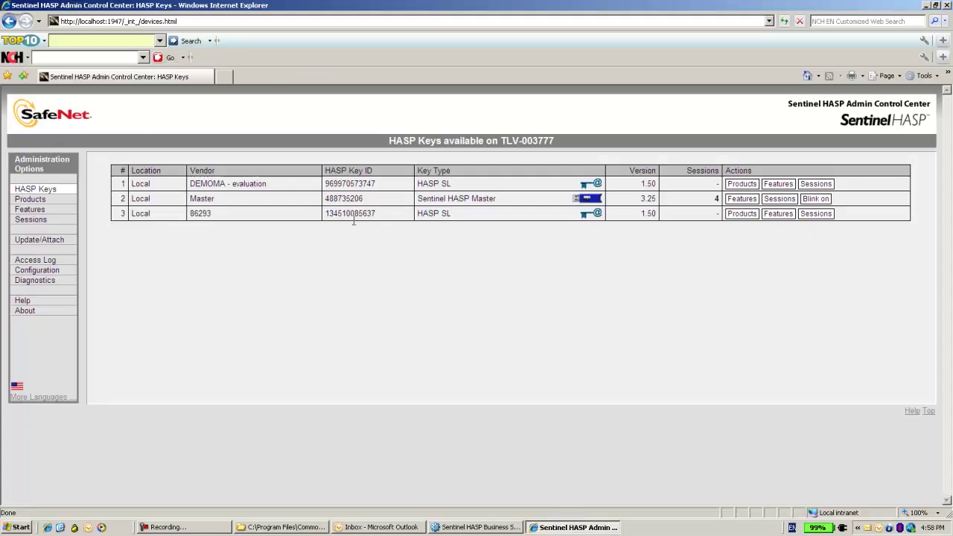
{"action": "mouse_move", "coordinate": [350, 214]}
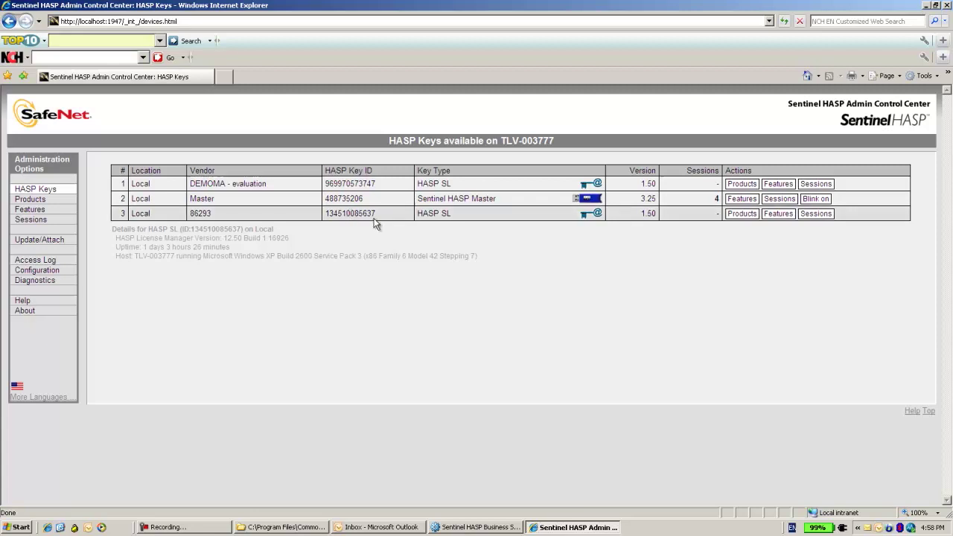
{"action": "left_click", "coordinate": [778, 216]}
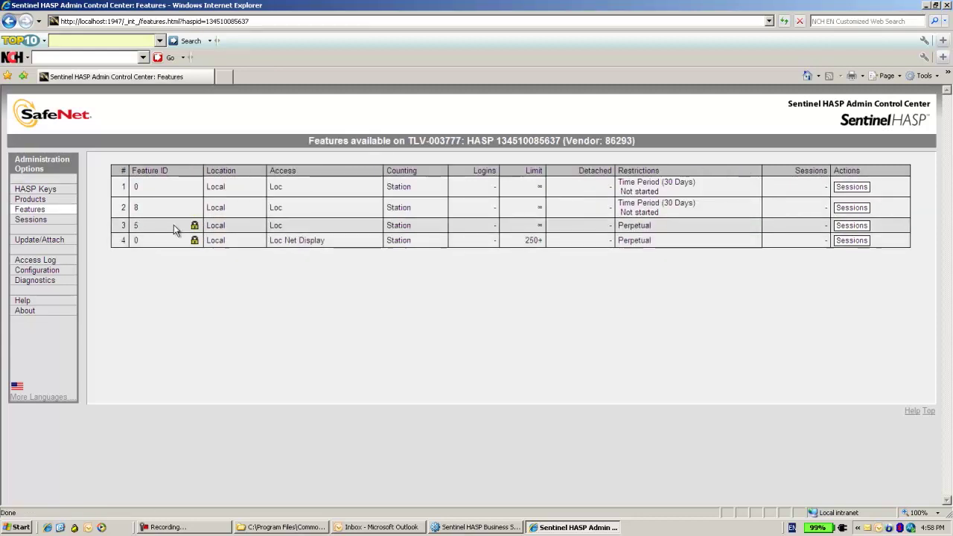
{"action": "mouse_move", "coordinate": [191, 232]}
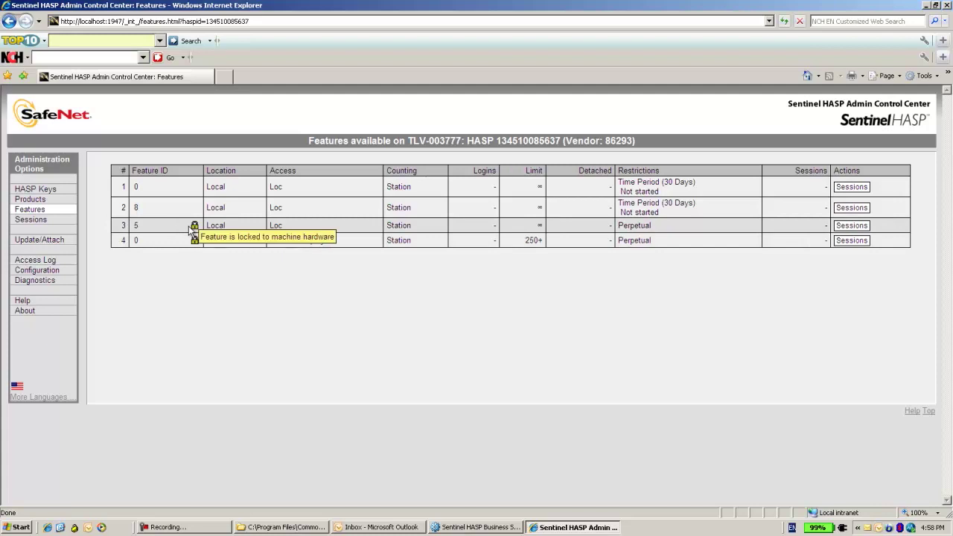
{"action": "left_click", "coordinate": [58, 190]}
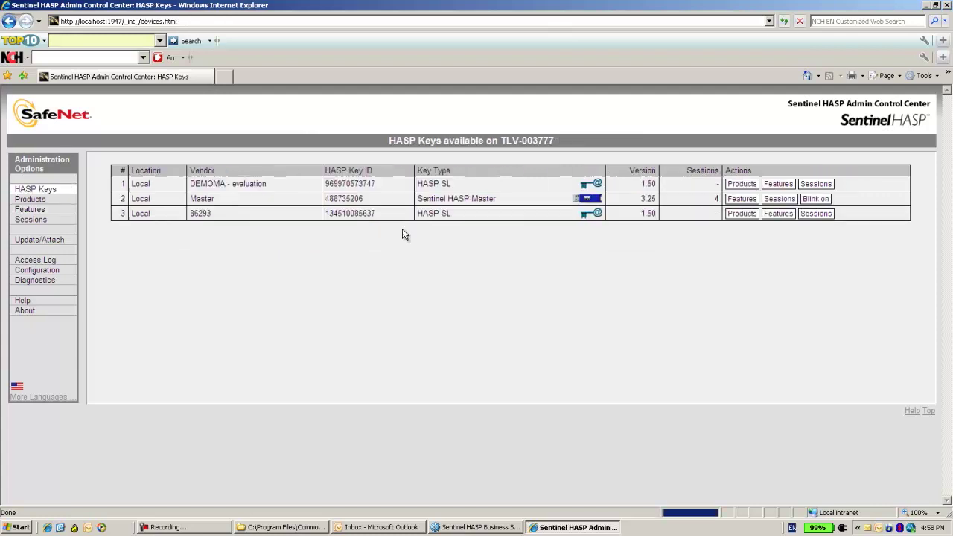